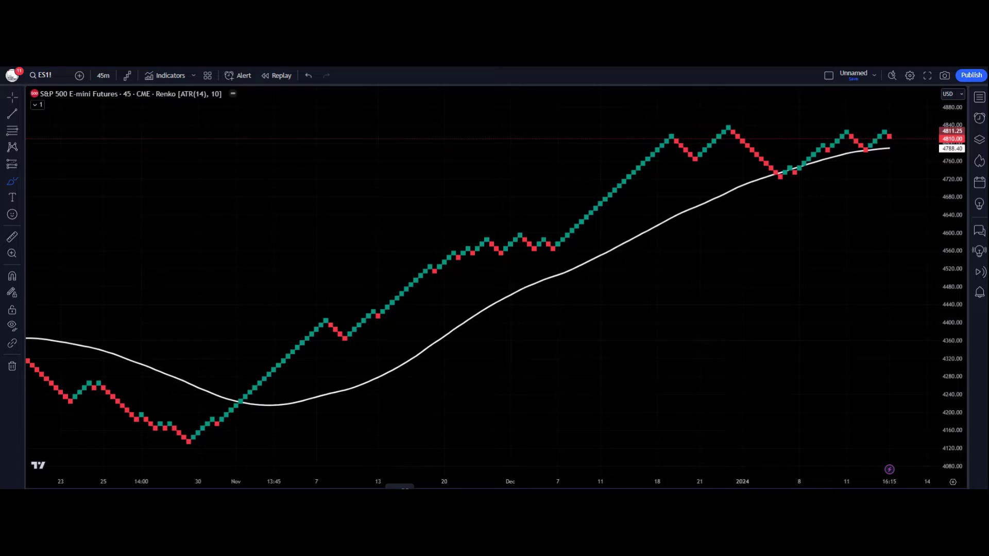
- Circle the November and January price–SMA crossovers in red with arrows, and underline ATR(14), 10 in the legend
{"action": "left_click_drag", "start_coordinate": [226, 422], "coordinate": [269, 383]}
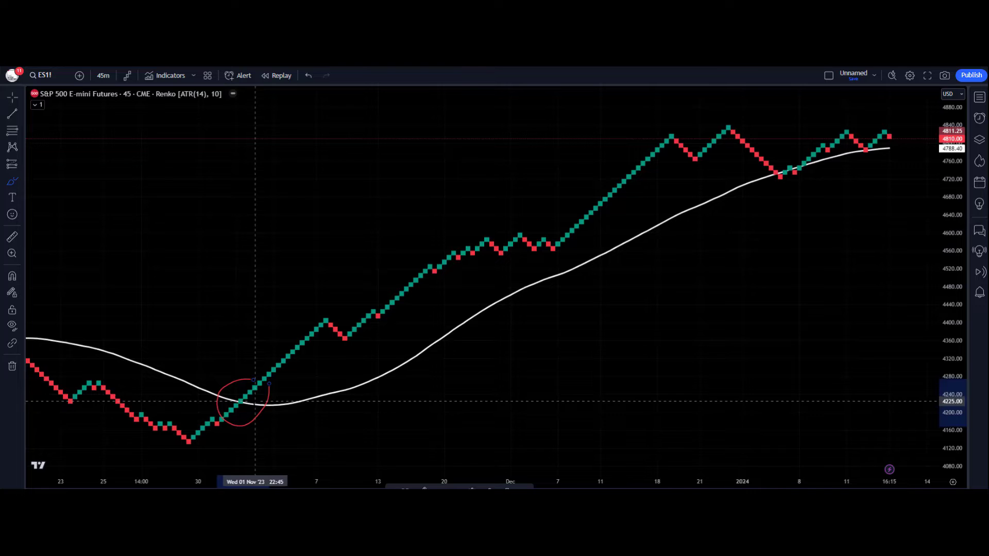
{"action": "mouse_move", "coordinate": [227, 381]}
{"action": "left_mouse_down"}
{"action": "mouse_move", "coordinate": [279, 303]}
{"action": "mouse_move", "coordinate": [274, 327]}
{"action": "left_mouse_up"}
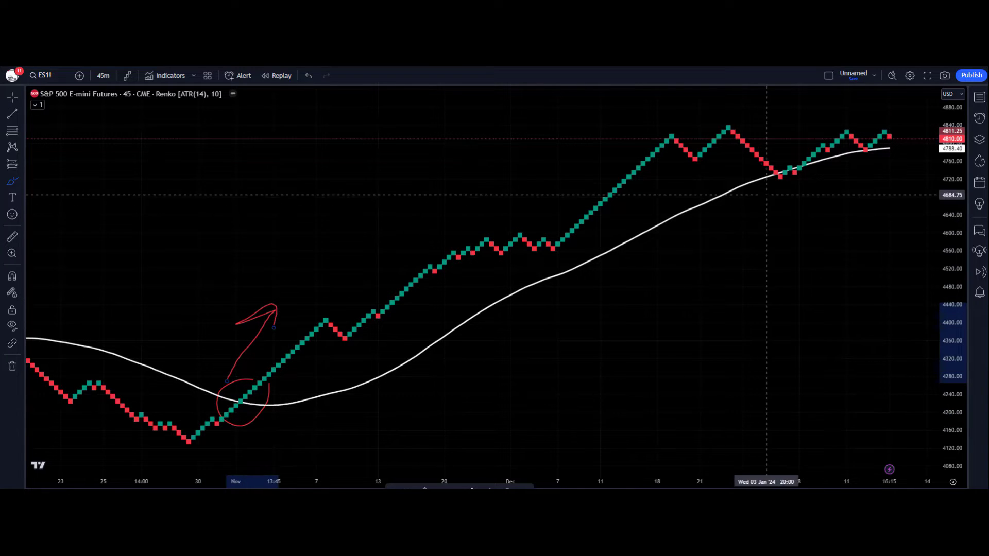
{"action": "mouse_move", "coordinate": [797, 149]}
{"action": "left_mouse_down"}
{"action": "mouse_move", "coordinate": [768, 160]}
{"action": "mouse_move", "coordinate": [804, 163]}
{"action": "mouse_move", "coordinate": [775, 183]}
{"action": "mouse_move", "coordinate": [796, 216]}
{"action": "mouse_move", "coordinate": [823, 199]}
{"action": "left_mouse_up"}
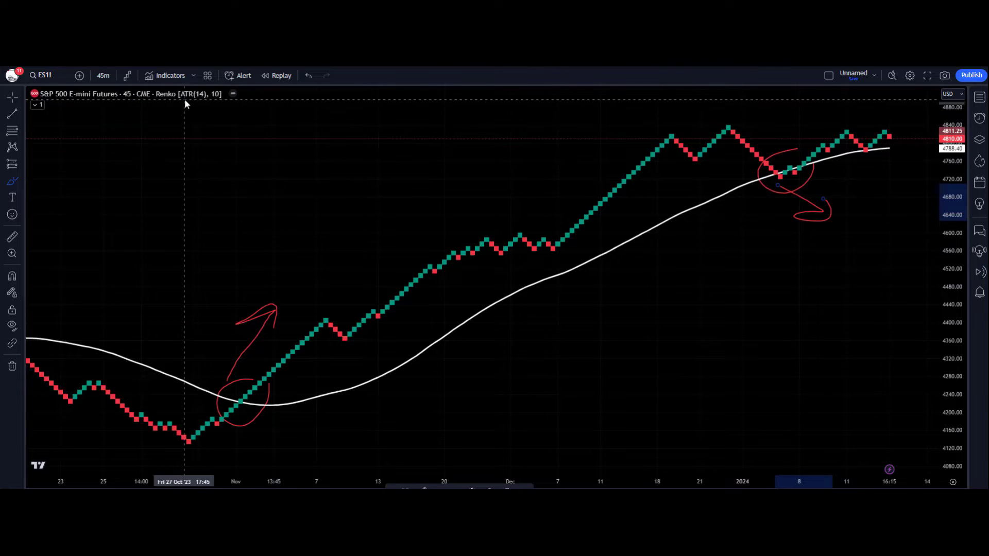
{"action": "mouse_move", "coordinate": [177, 102]}
{"action": "left_mouse_down"}
{"action": "mouse_move", "coordinate": [221, 104]}
{"action": "mouse_move", "coordinate": [178, 109]}
{"action": "left_mouse_up"}
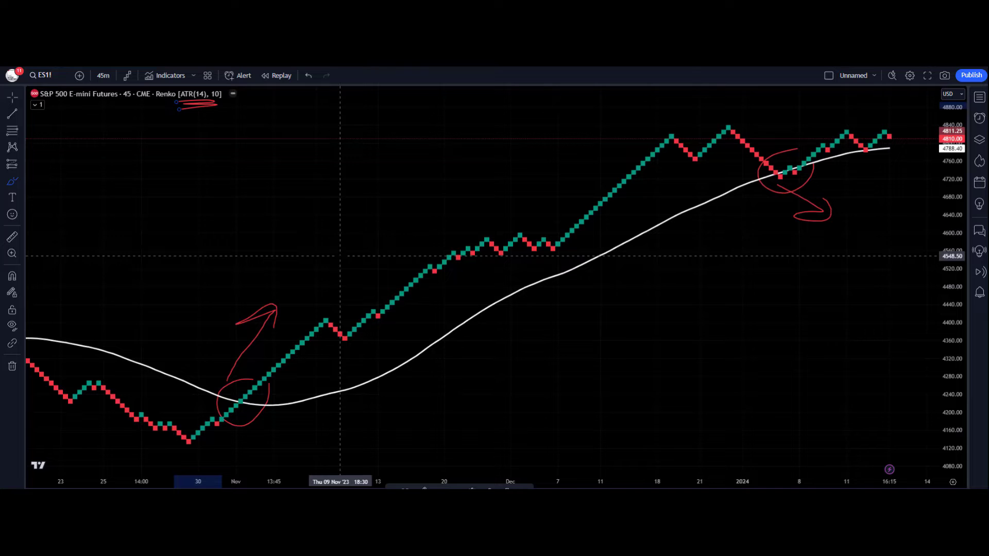
{"action": "key", "text": "Escape"}
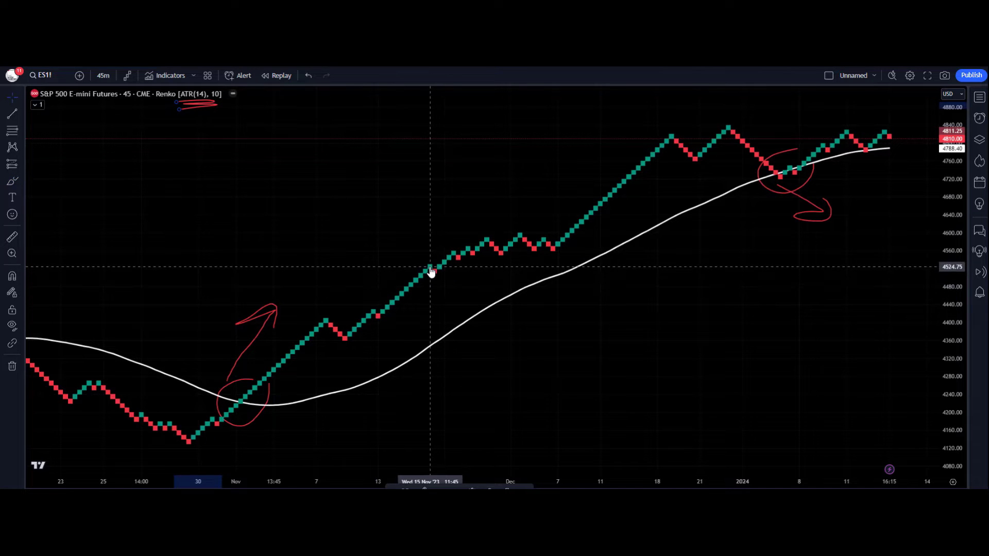
{"action": "right_click", "coordinate": [431, 272]}
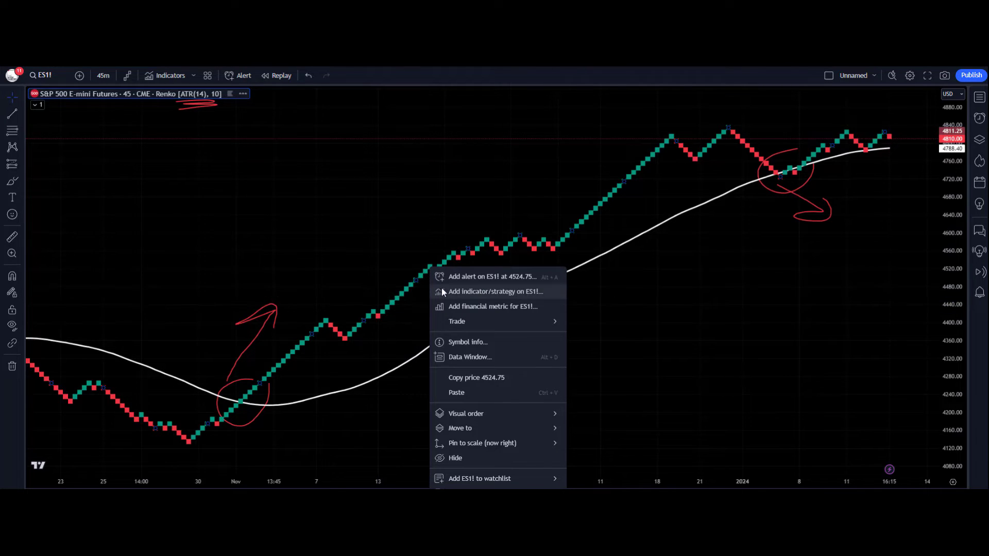
{"action": "left_click", "coordinate": [466, 279]}
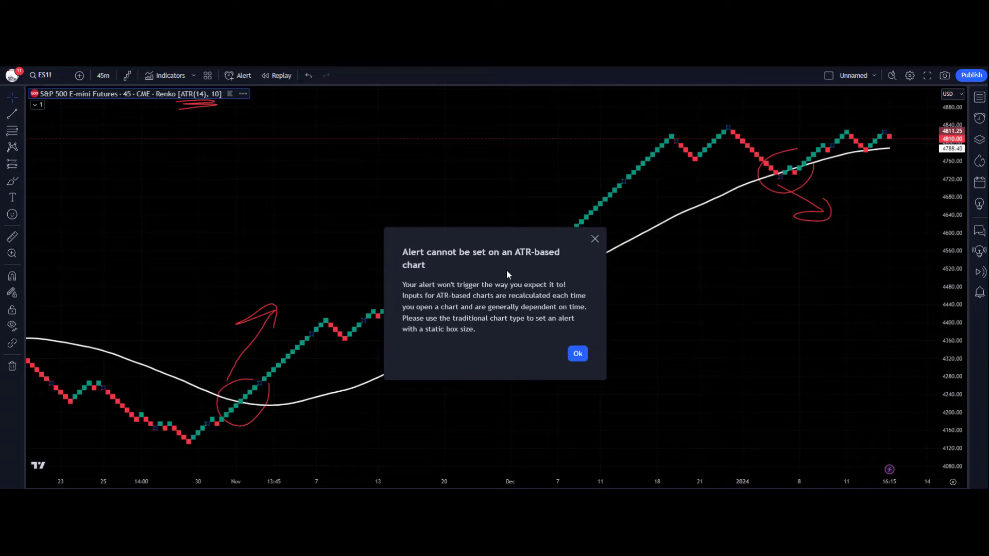
{"action": "left_click", "coordinate": [594, 239]}
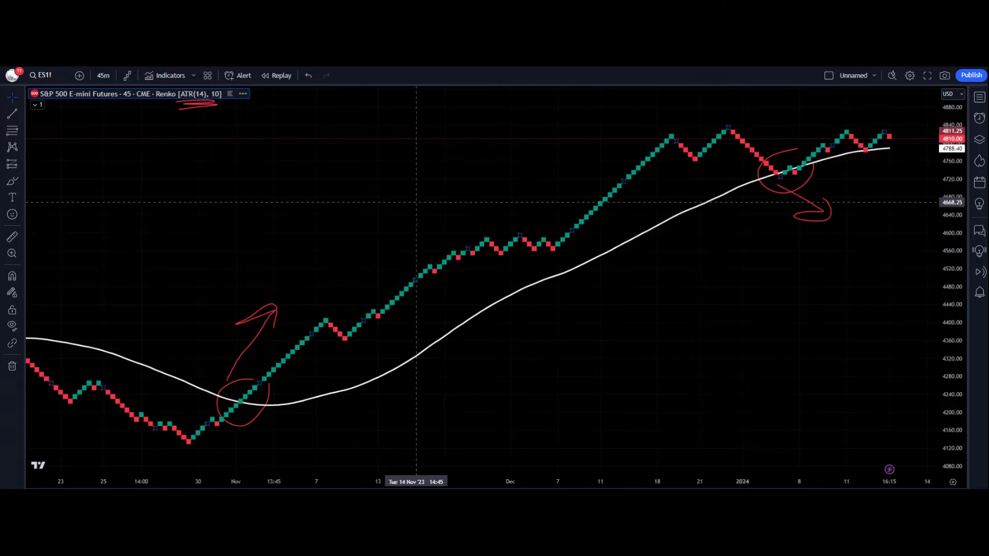
- Set the Renko box size assignment method to Traditional with box size 10, then recheck the settings
{"action": "double_click", "coordinate": [162, 94]}
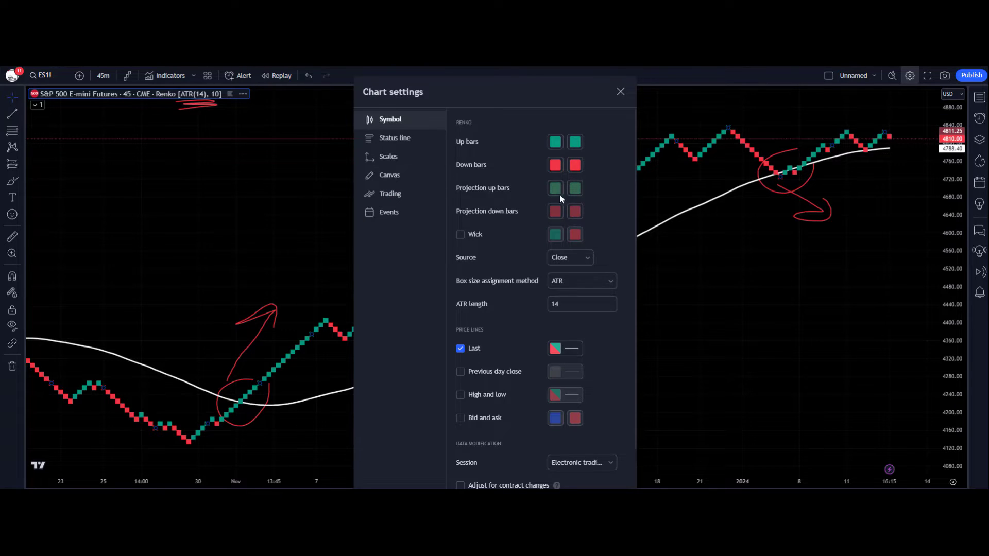
{"action": "left_click", "coordinate": [607, 281]}
{"action": "left_click", "coordinate": [588, 311]}
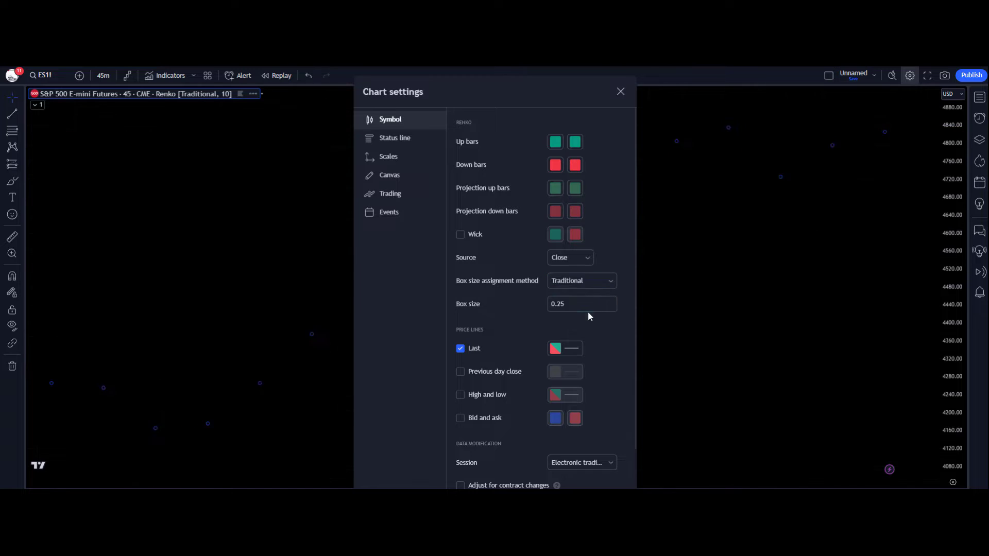
{"action": "type", "text": "10"}
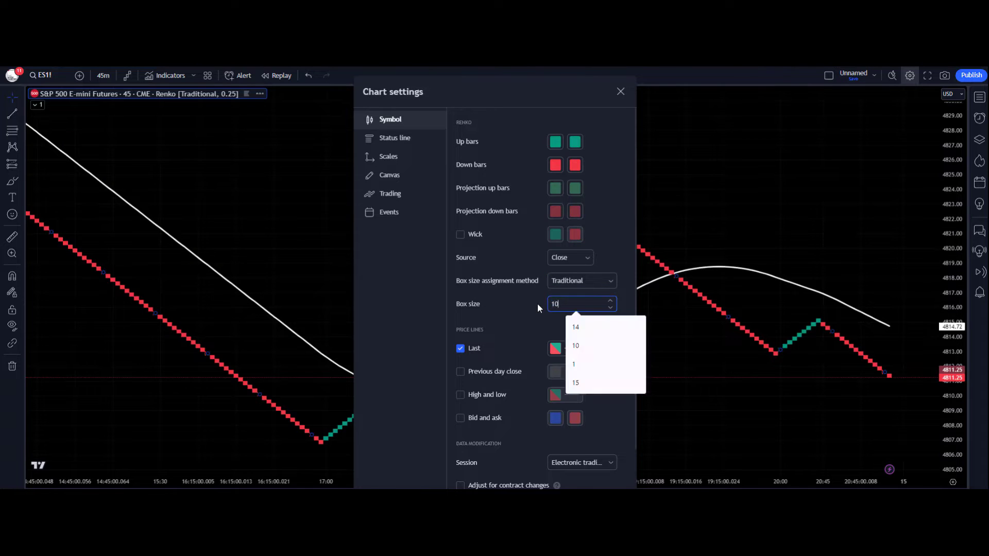
{"action": "left_click", "coordinate": [599, 356]}
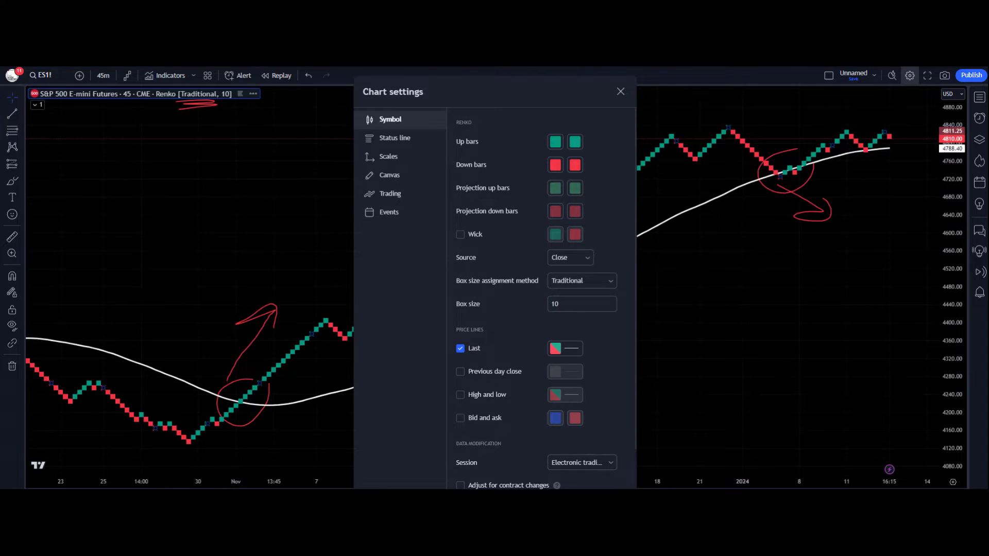
{"action": "key", "text": "Escape"}
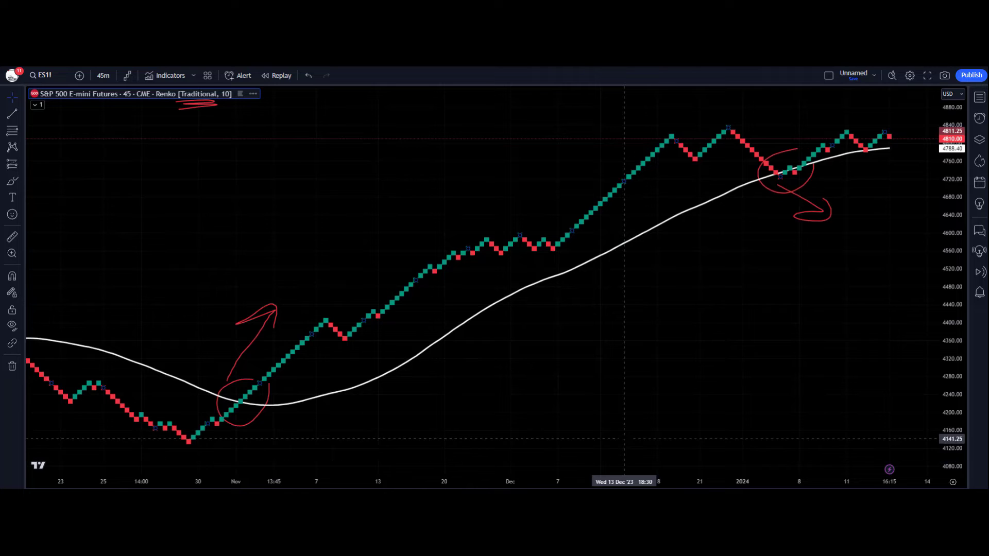
{"action": "double_click", "coordinate": [454, 256]}
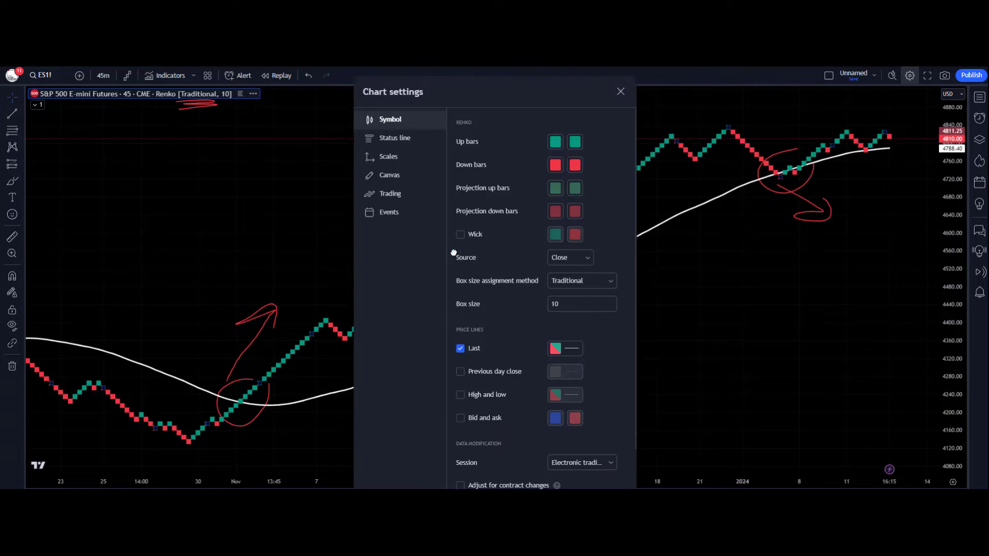
{"action": "left_click", "coordinate": [621, 91]}
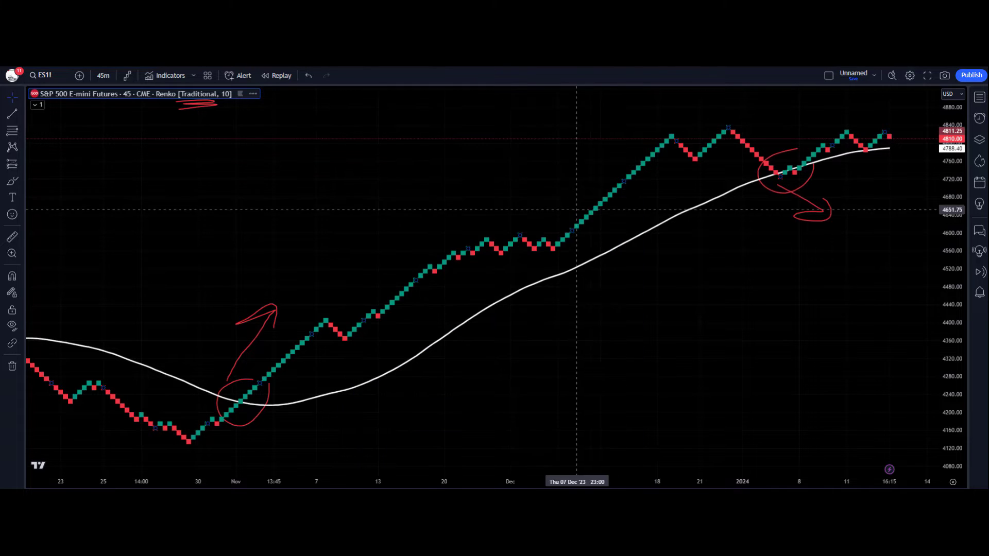
- Create an ES1! alert for Renko crossing SMA (50, close), triggering Once Per Bar Close
{"action": "right_click", "coordinate": [511, 250]}
{"action": "left_click", "coordinate": [560, 253]}
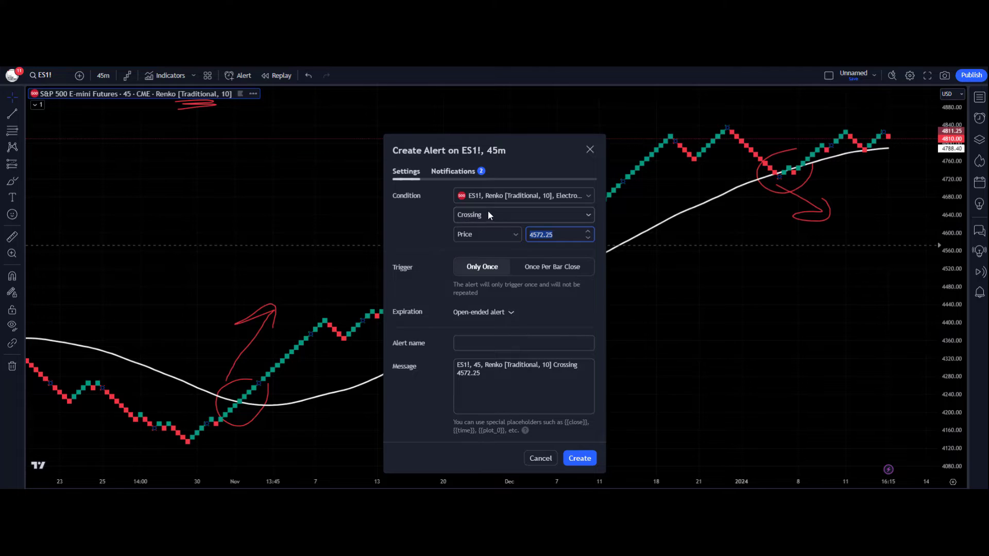
{"action": "left_click", "coordinate": [496, 230]}
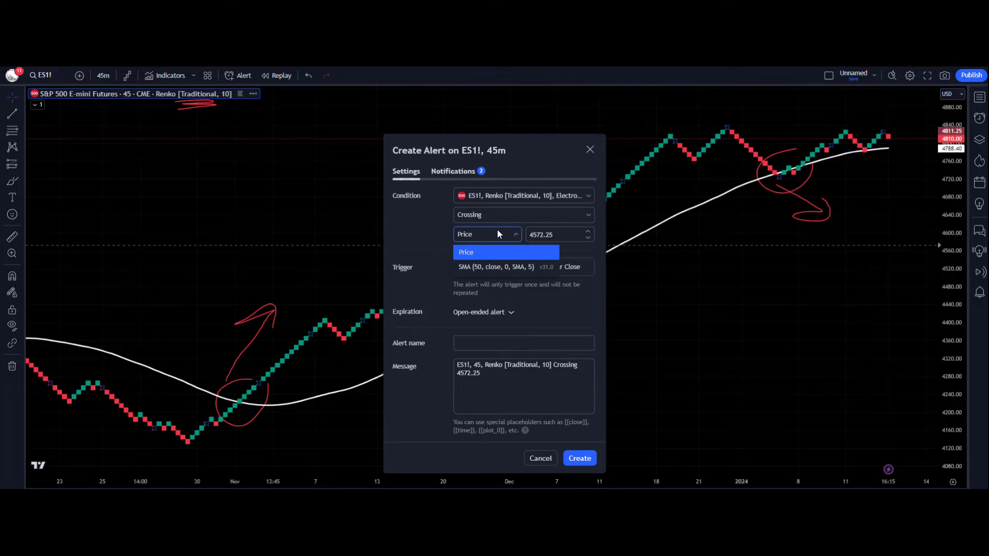
{"action": "left_click", "coordinate": [501, 268]}
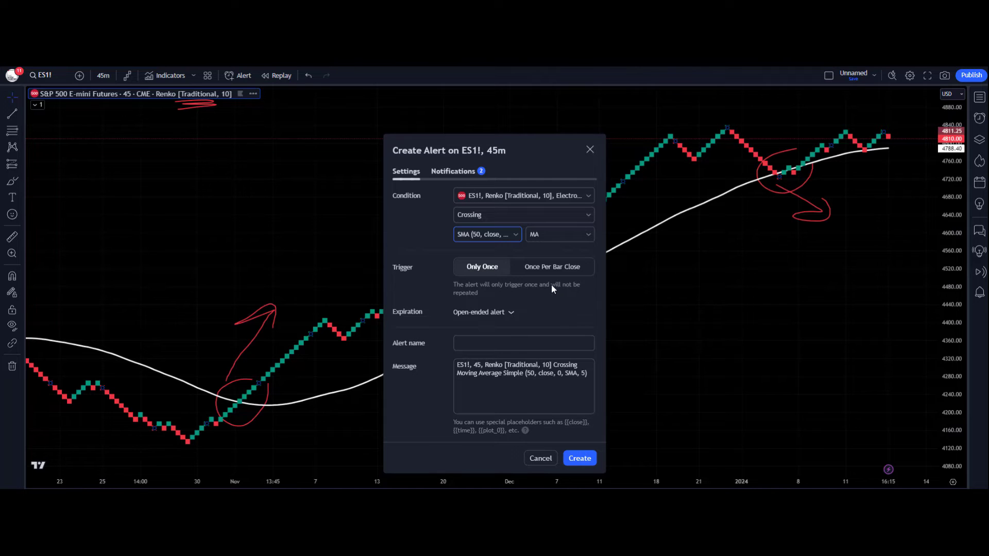
{"action": "left_click", "coordinate": [560, 267]}
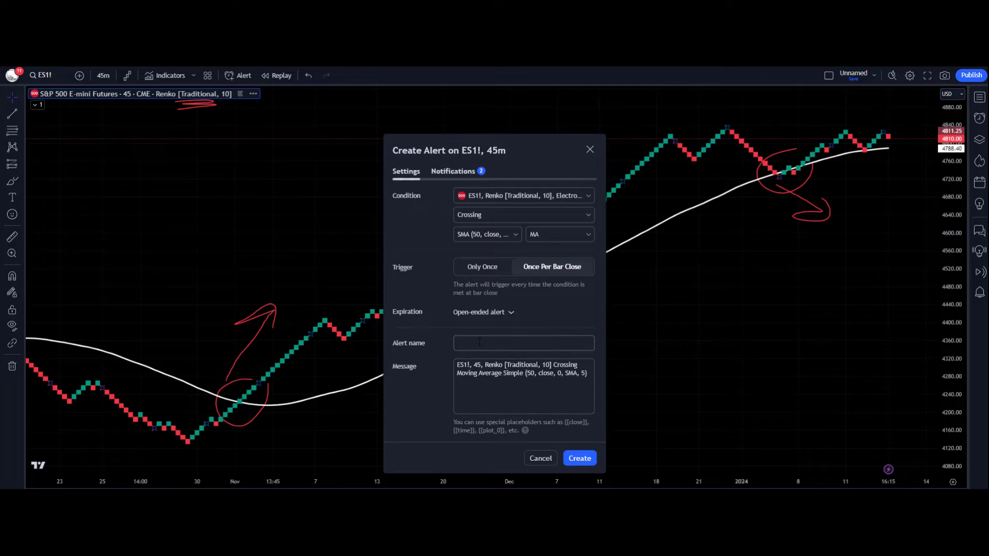
{"action": "left_click", "coordinate": [453, 172]}
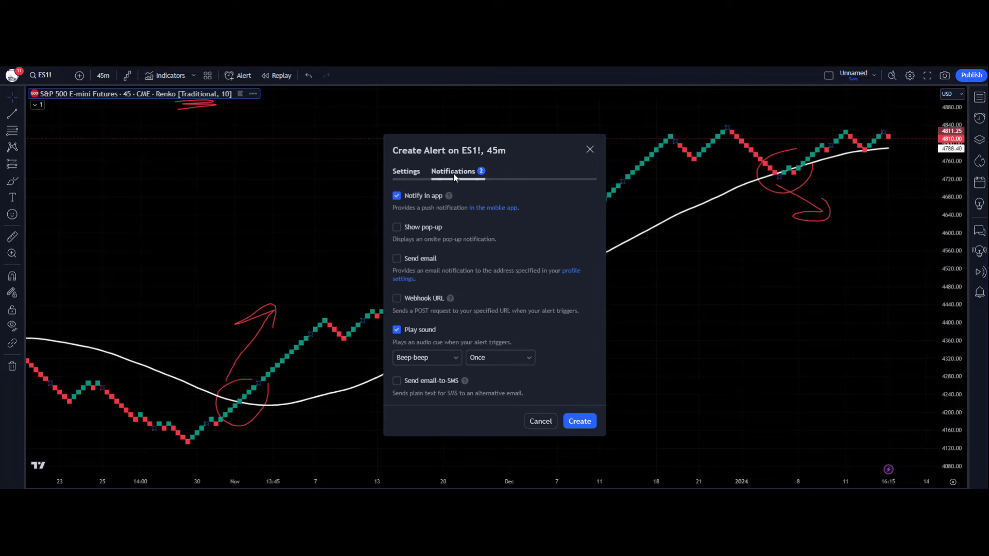
{"action": "left_click", "coordinate": [404, 173]}
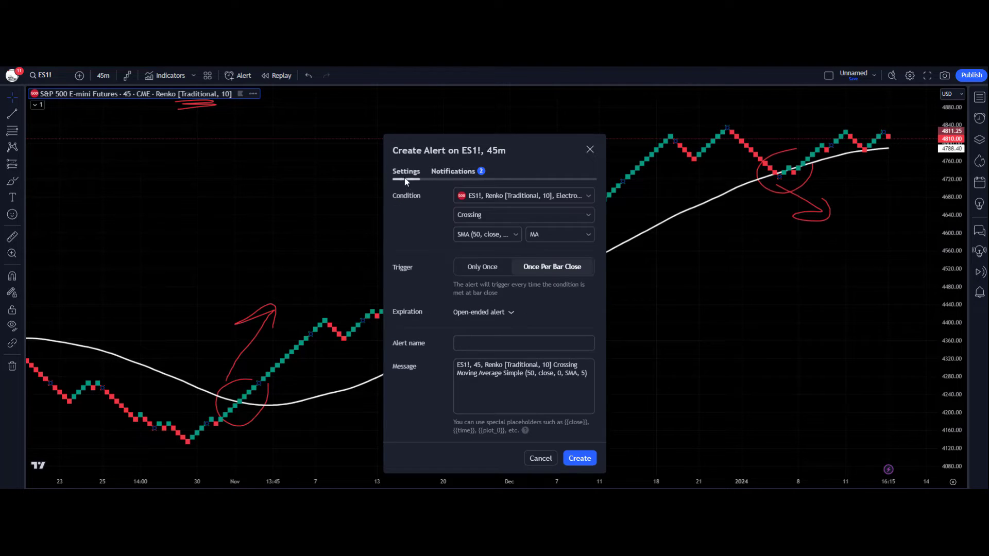
{"action": "left_click", "coordinate": [581, 458]}
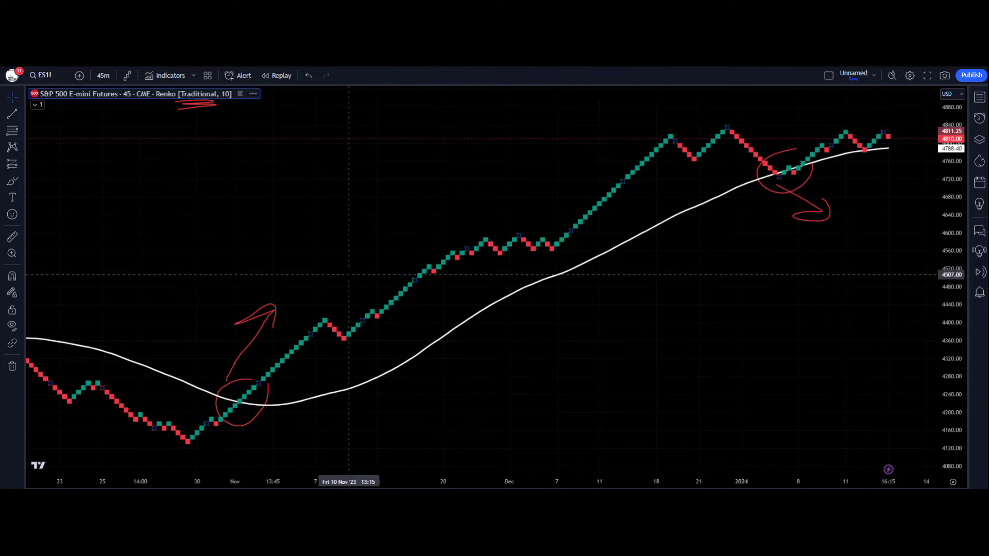
- Sort the alerts list by Date created, newest first, and re-save the ES1! alert
{"action": "left_click", "coordinate": [979, 118]}
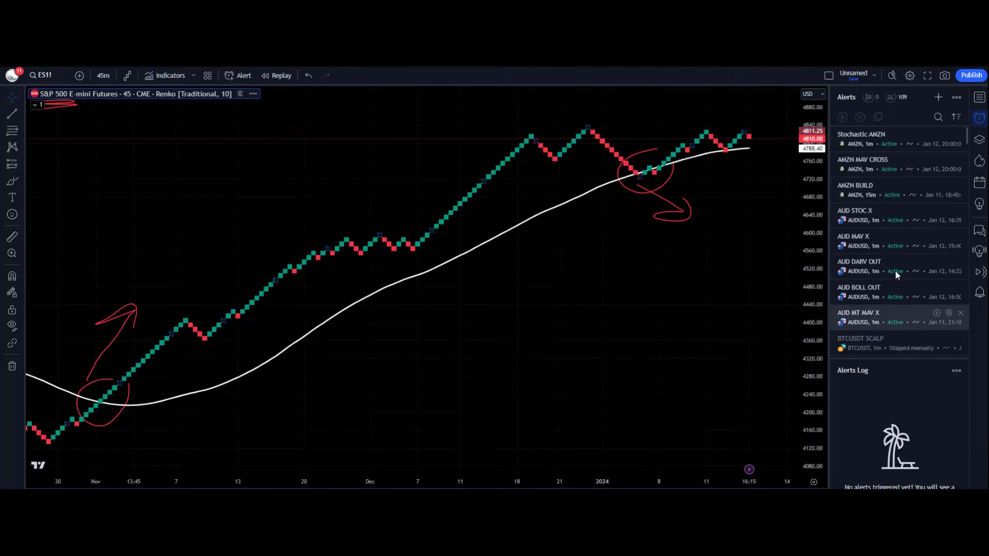
{"action": "left_click", "coordinate": [957, 117]}
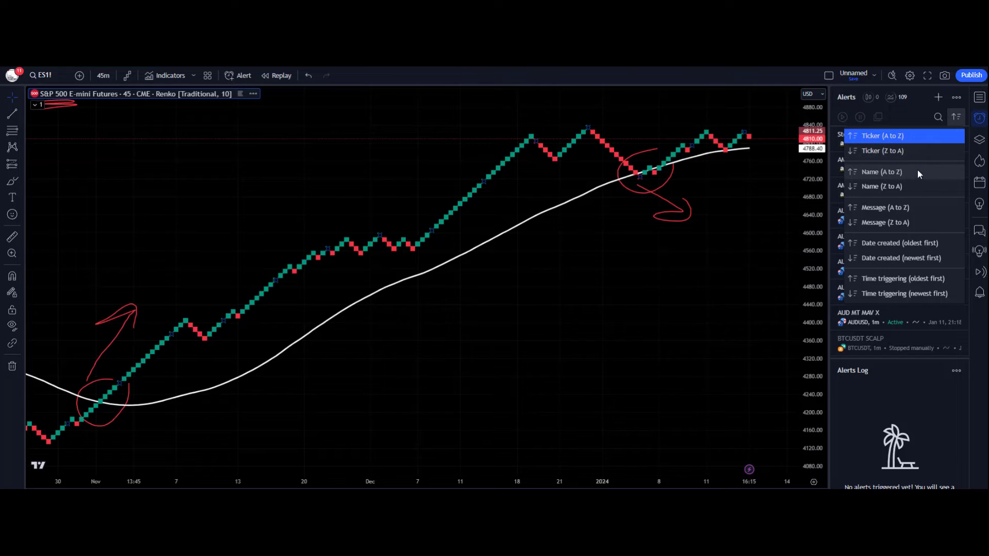
{"action": "left_click", "coordinate": [904, 258]}
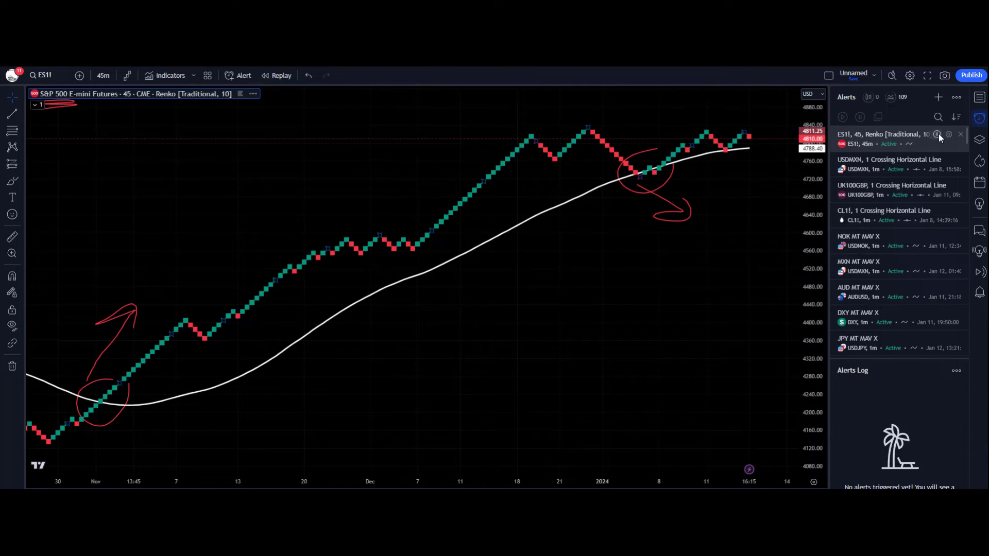
{"action": "left_click", "coordinate": [949, 133]}
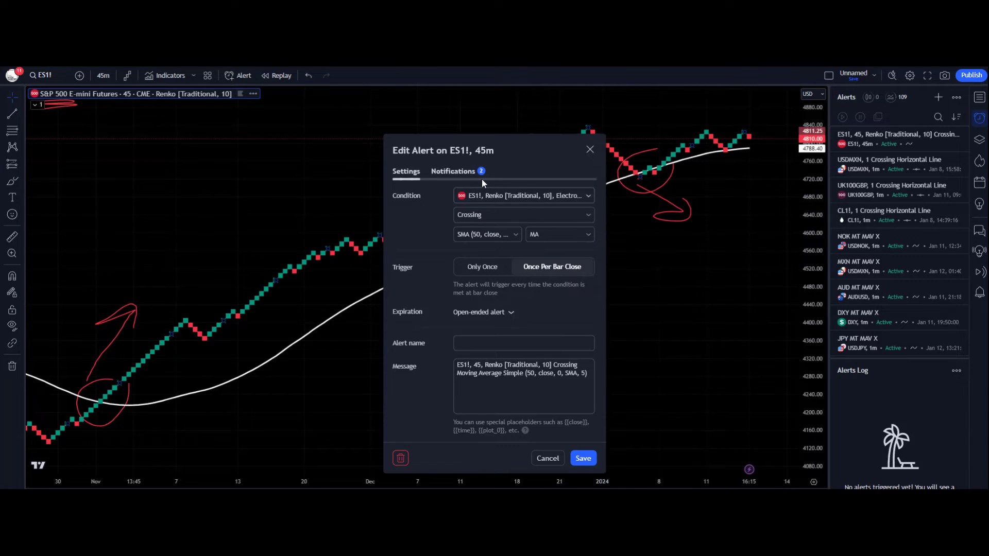
{"action": "left_click", "coordinate": [581, 459]}
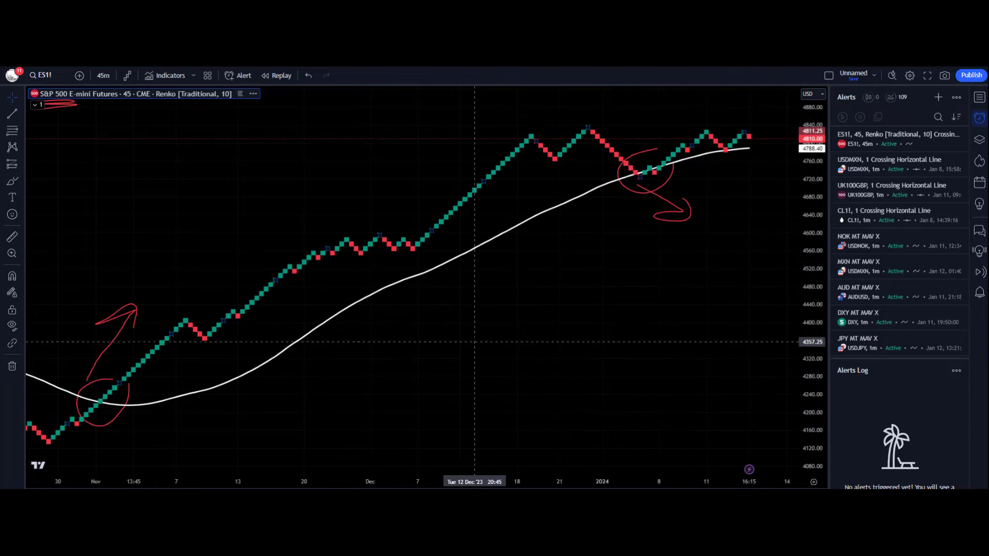
- Underline the Renko Traditional, 10 setting in the legend with a red brush stroke
{"action": "left_click", "coordinate": [13, 181]}
{"action": "left_click_drag", "start_coordinate": [186, 106], "coordinate": [209, 114]}
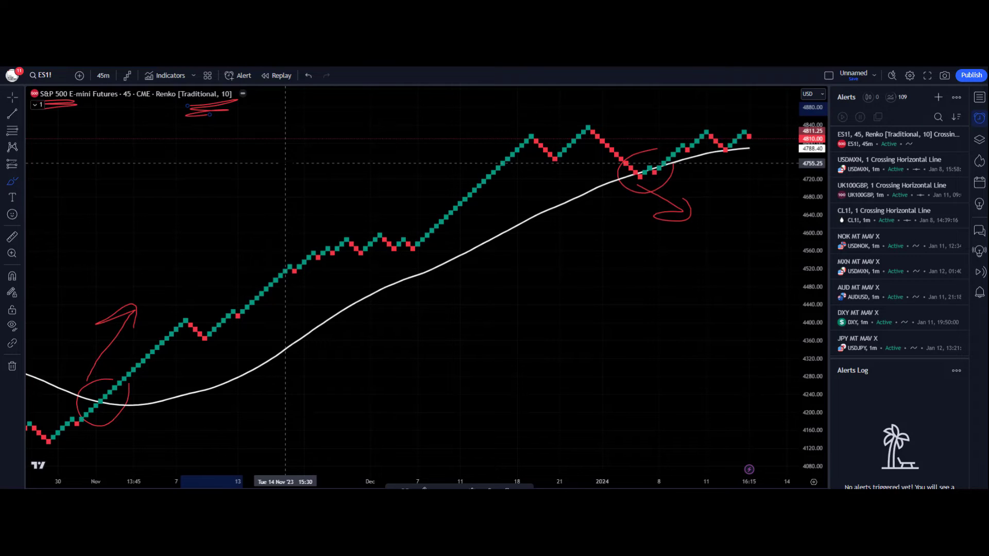
{"action": "key", "text": "Escape"}
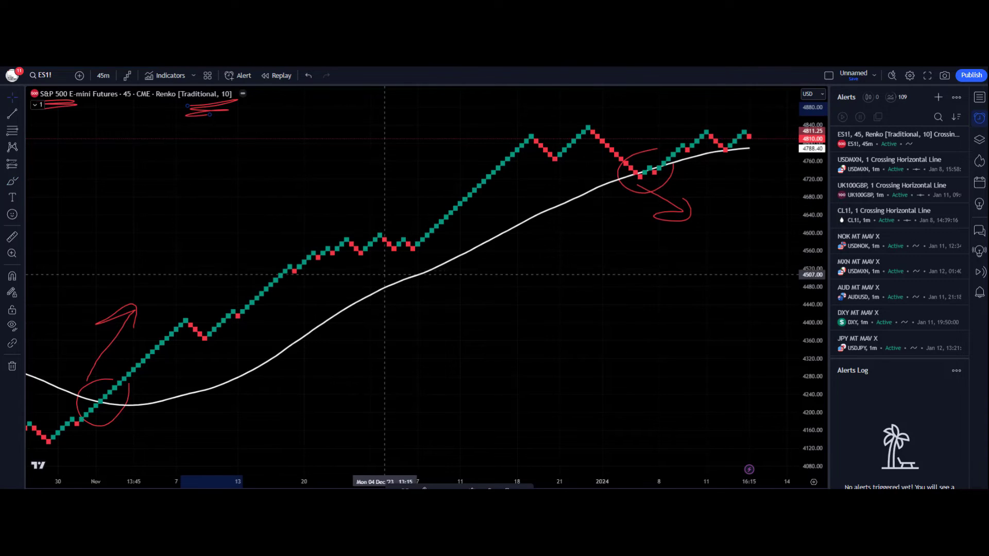
{"action": "left_click", "coordinate": [980, 120]}
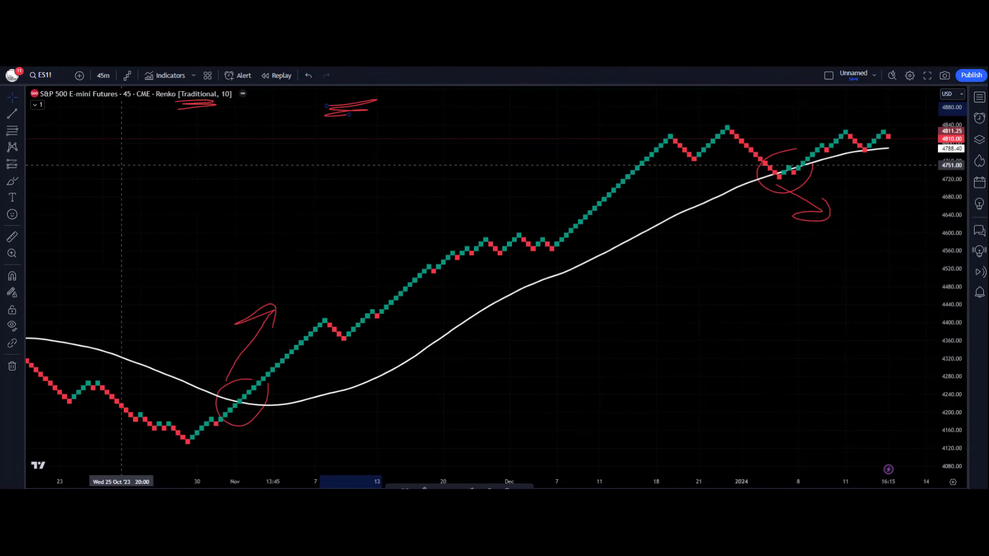
- Add the Stochastic indicator from the Favorites list in the indicators library
{"action": "left_click", "coordinate": [172, 76]}
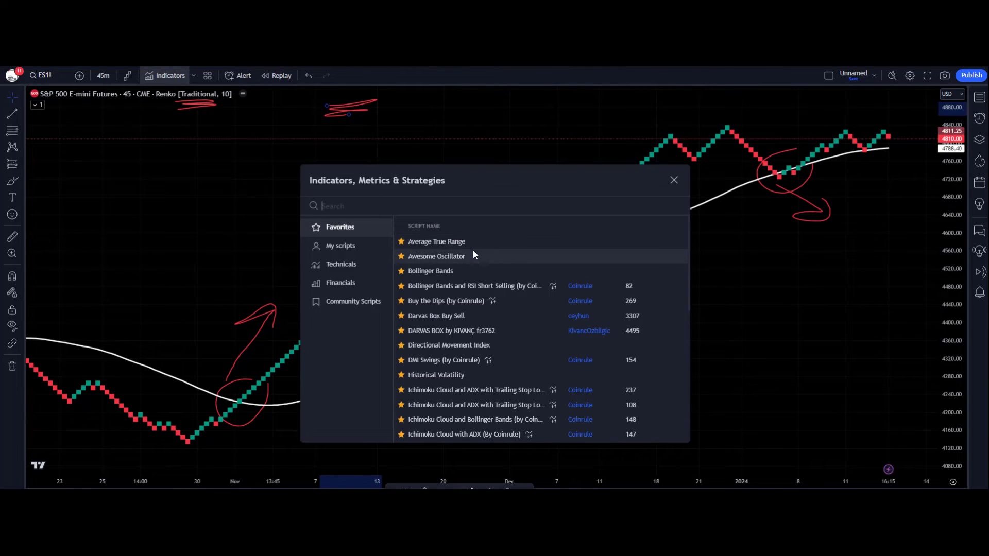
{"action": "scroll", "coordinate": [481, 311], "scroll_direction": "down", "scroll_amount": 6}
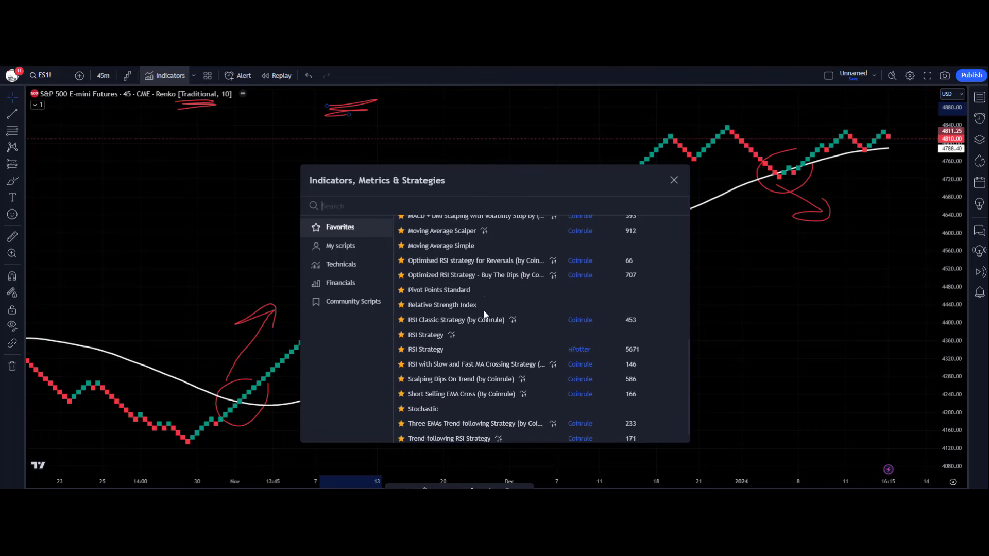
{"action": "scroll", "coordinate": [483, 316], "scroll_direction": "down", "scroll_amount": 1}
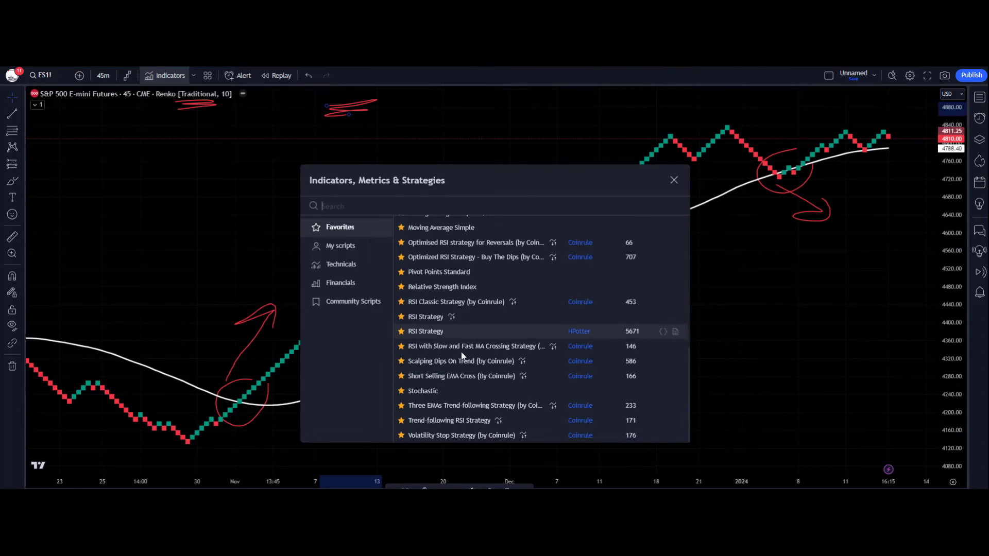
{"action": "left_click", "coordinate": [431, 391]}
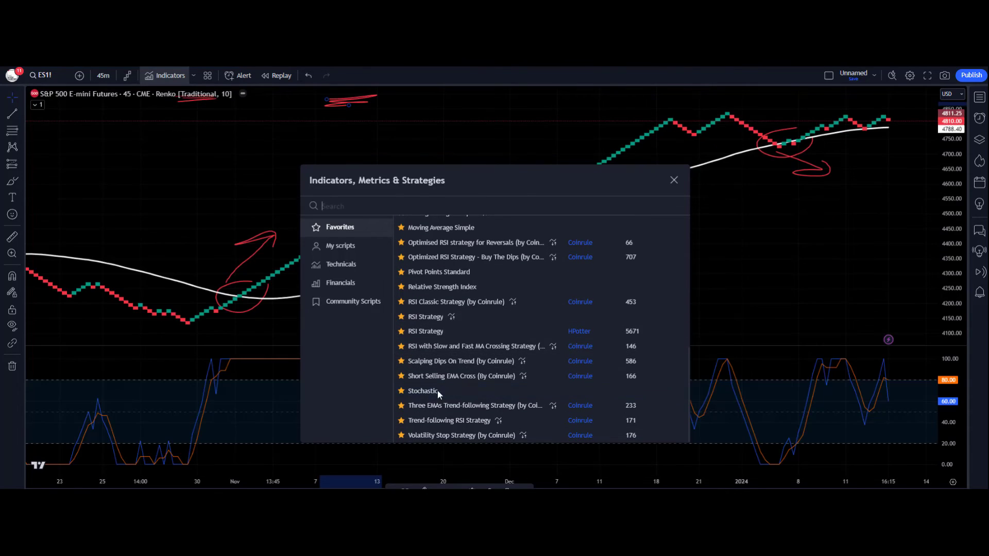
{"action": "left_click", "coordinate": [674, 180]}
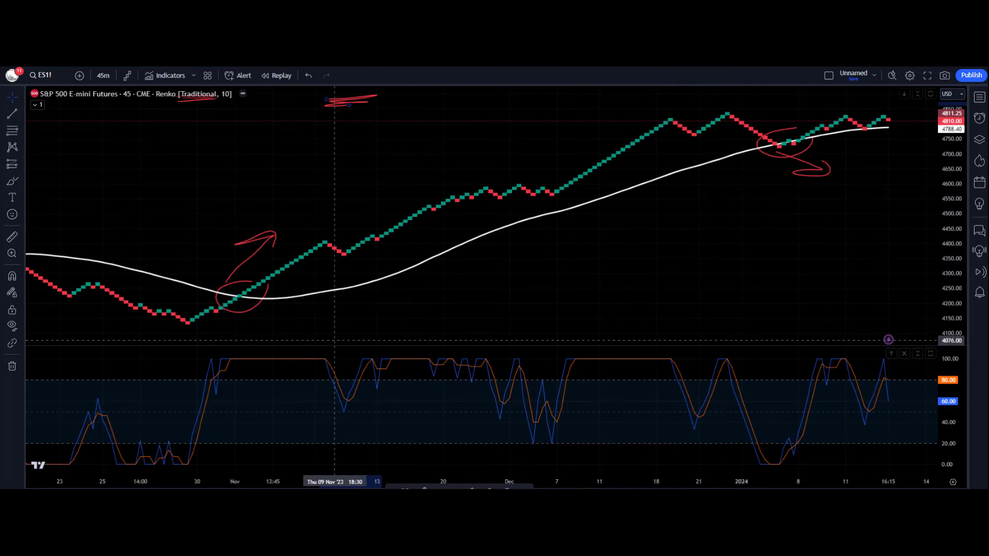
- Create a Stoch (14, 1, 3) alert for %K crossing Stoch %D, triggering Once Per Bar Close
{"action": "right_click", "coordinate": [416, 365]}
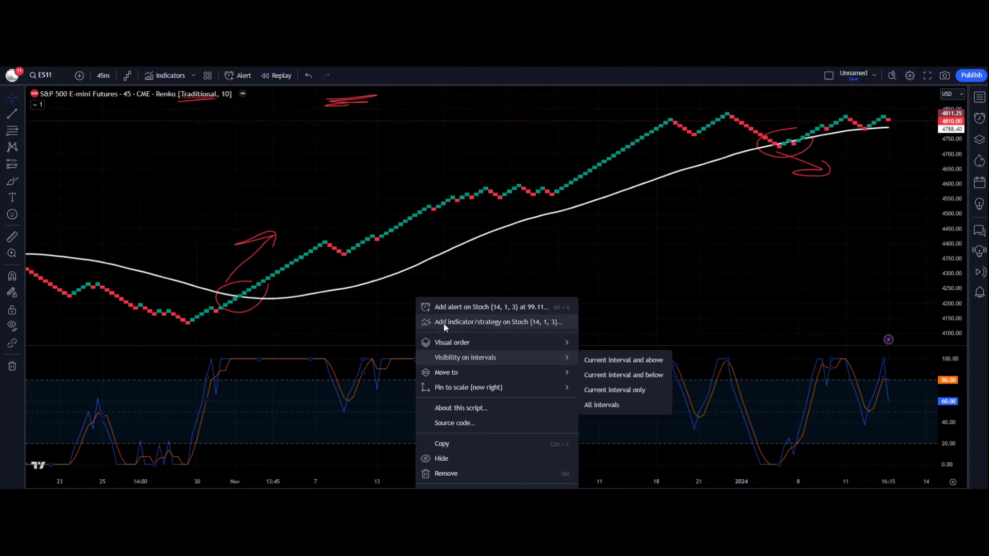
{"action": "left_click", "coordinate": [450, 307]}
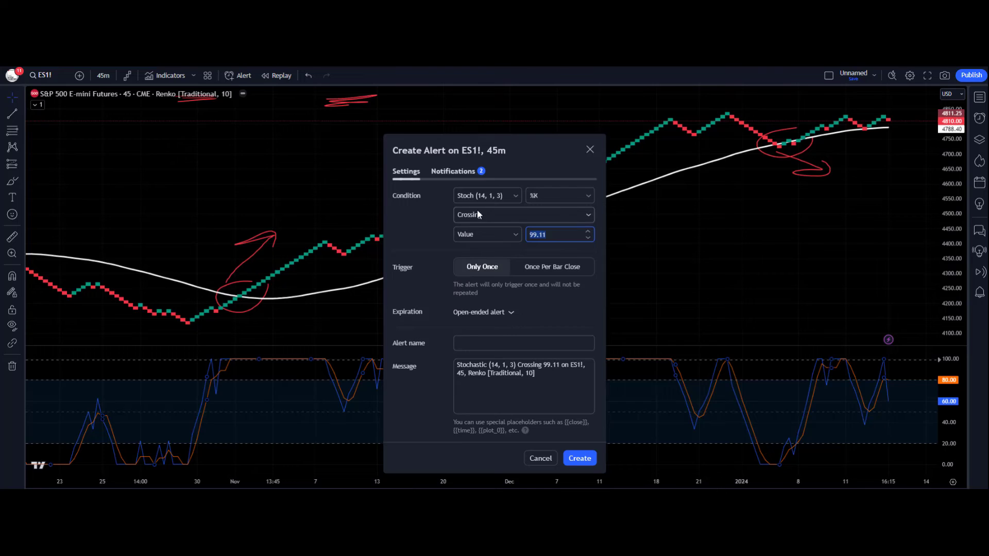
{"action": "left_click", "coordinate": [472, 233]}
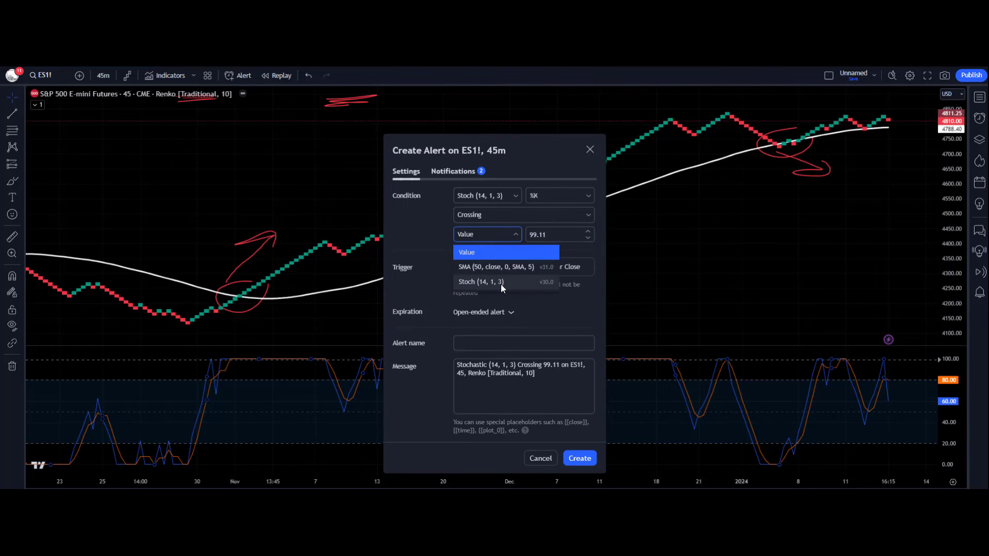
{"action": "left_click", "coordinate": [500, 283]}
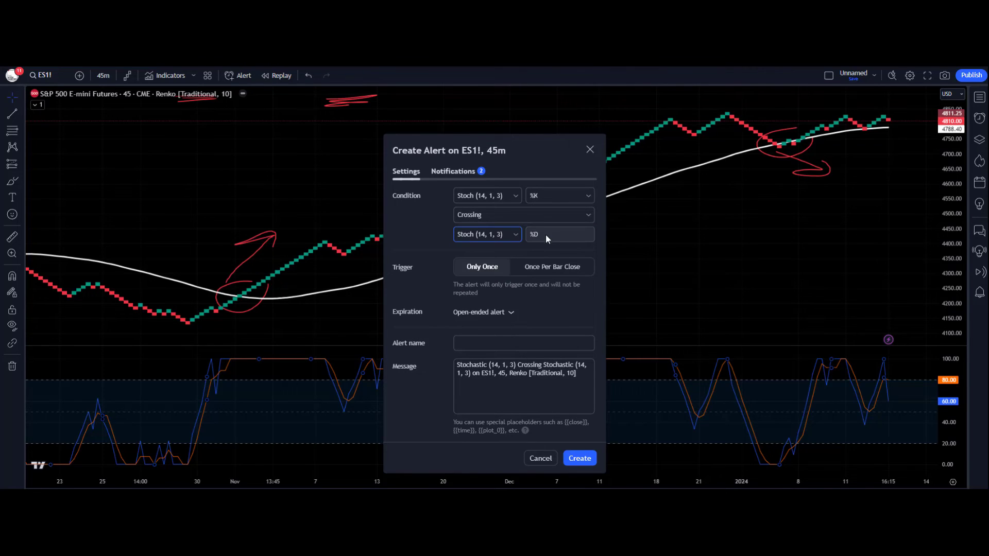
{"action": "left_click", "coordinate": [546, 268]}
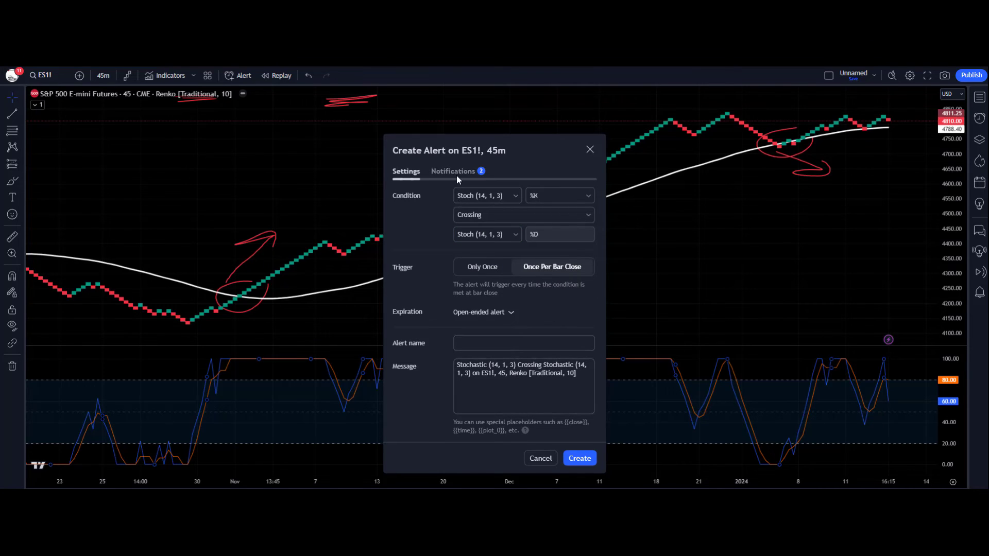
{"action": "left_click", "coordinate": [580, 459]}
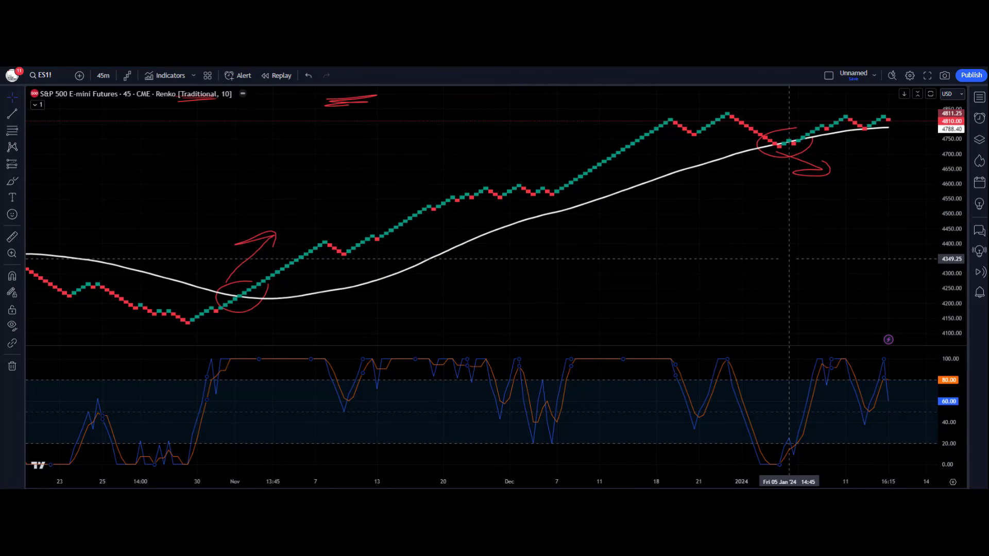